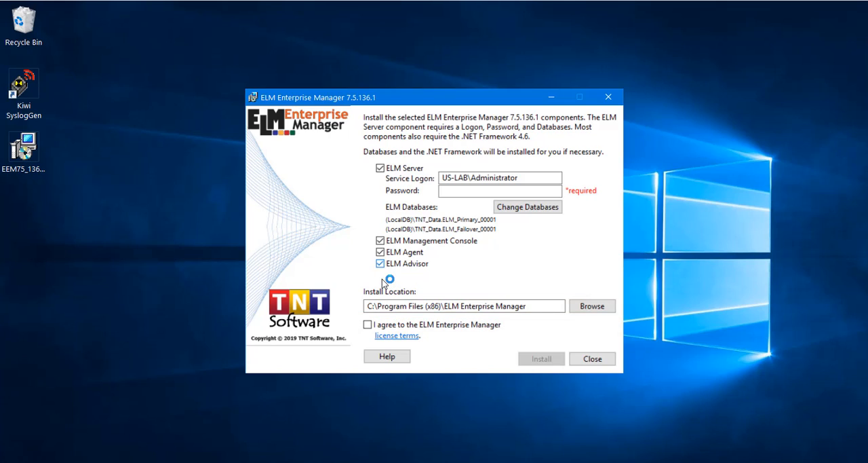
Agree to the ELM Enterprise Manager license terms and enter the service logon account's password.
left_click(368, 324)
left_click(452, 191)
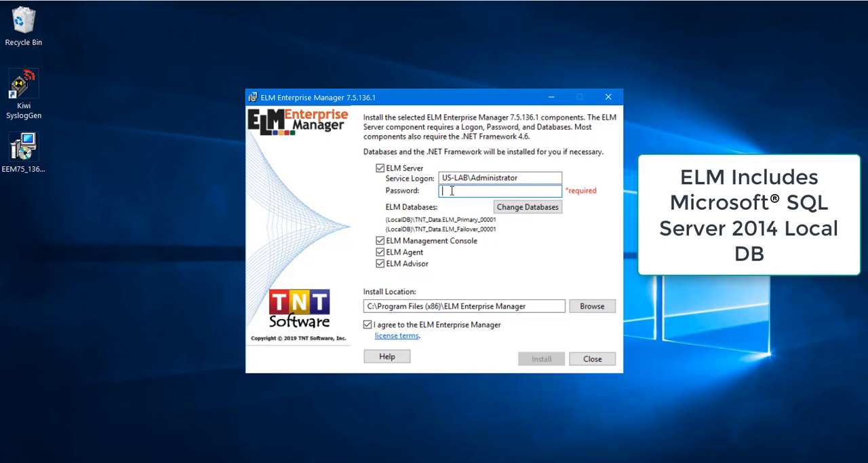
type("•••••••••")
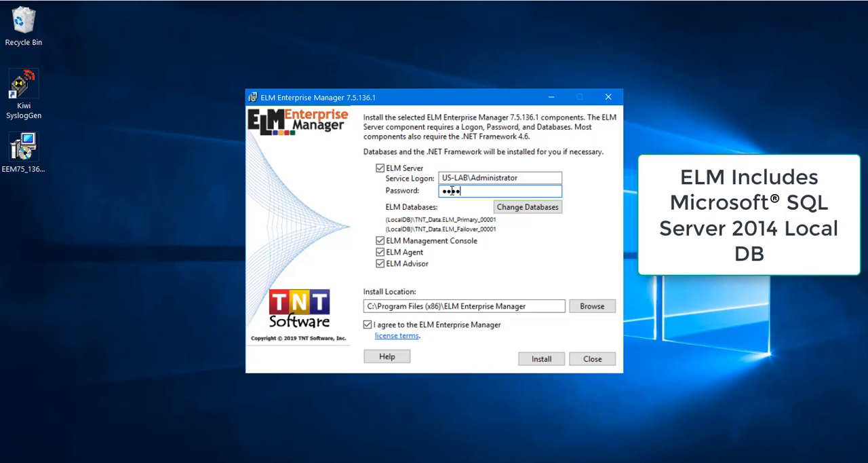
type("•")
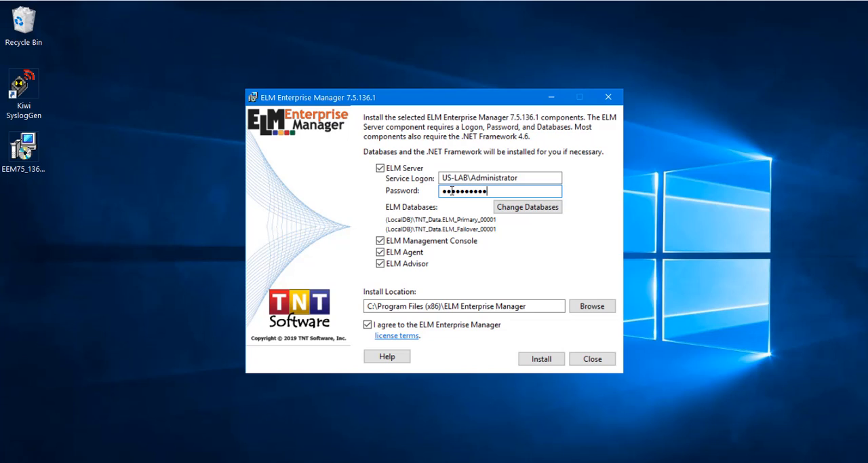
Review the ELM database settings and install the selected components, launching both consoles on completion.
left_click(528, 211)
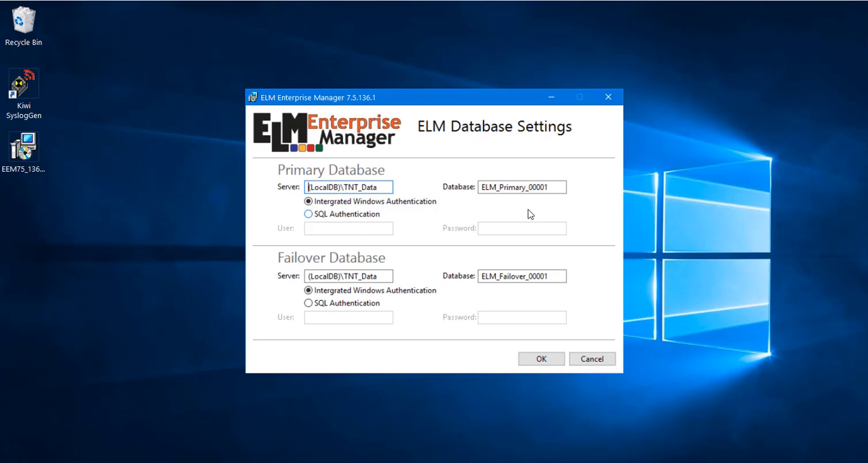
left_click(590, 361)
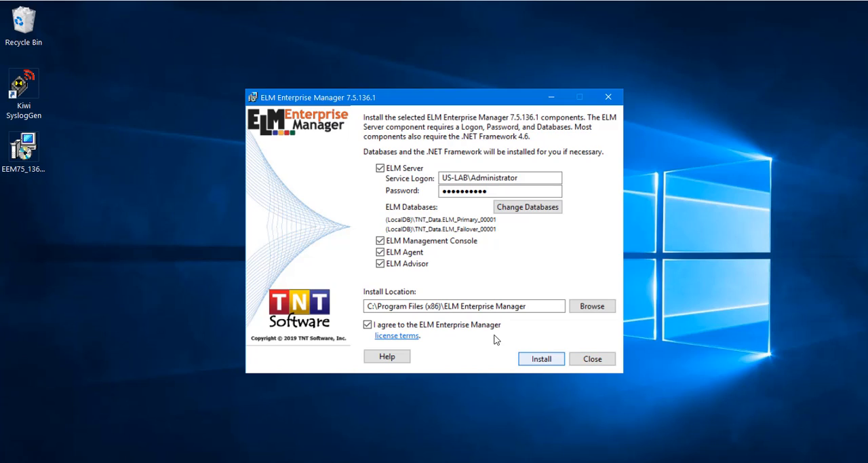
left_click(527, 361)
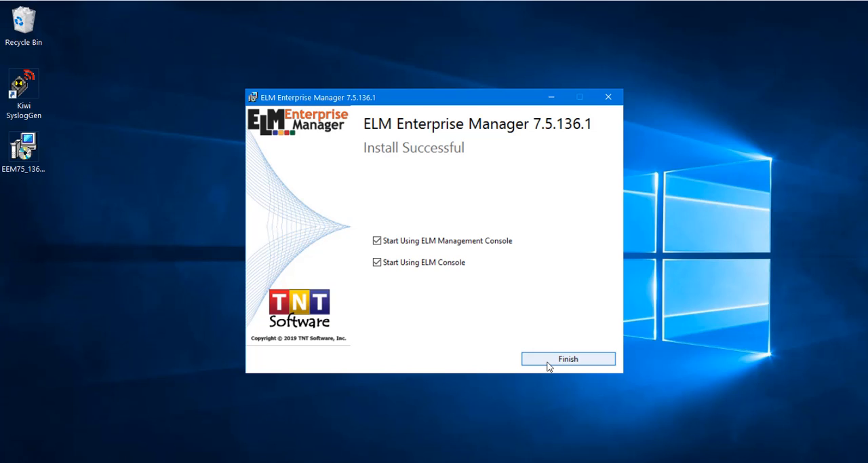
left_click(547, 365)
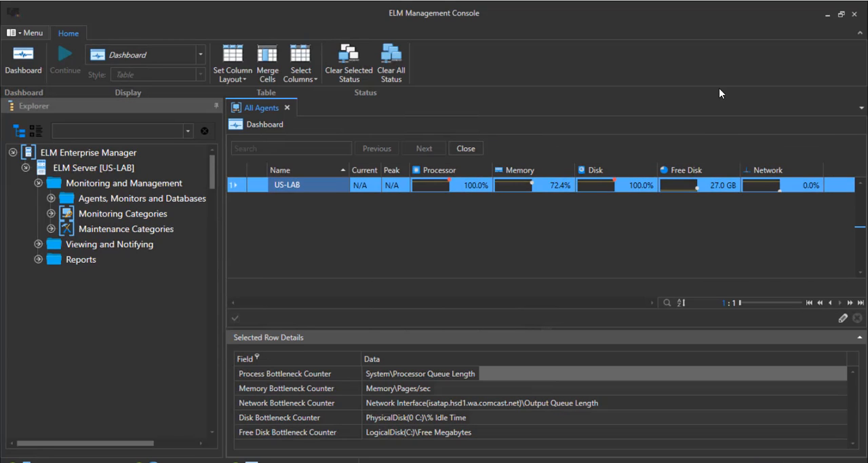
Switch to the ELM Enterprise Manager console and expand Monitoring and Management to reveal All Agents' contents and the Monitoring Categories.
left_click(829, 14)
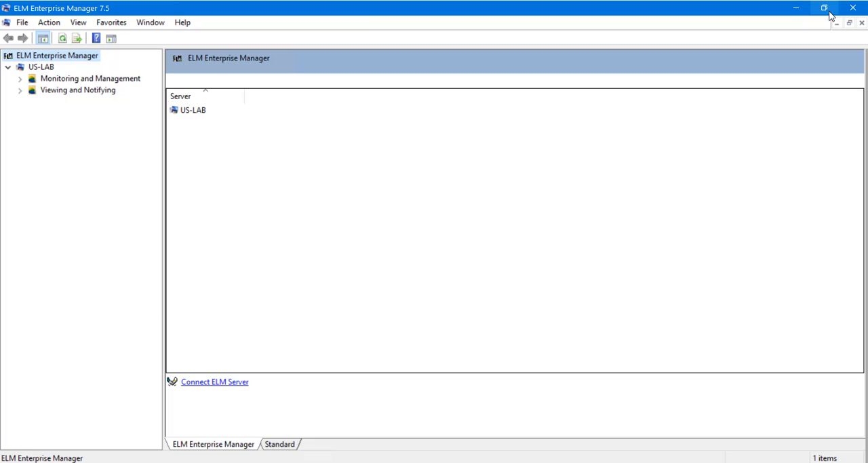
left_click(21, 78)
left_click(32, 90)
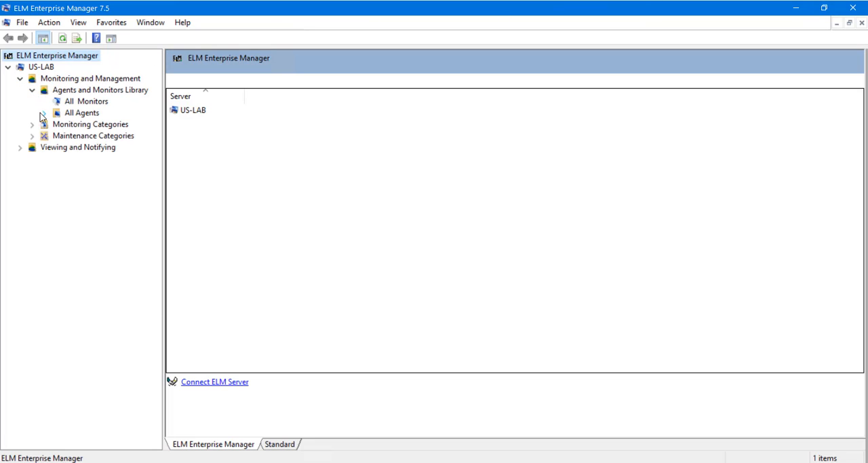
left_click(43, 113)
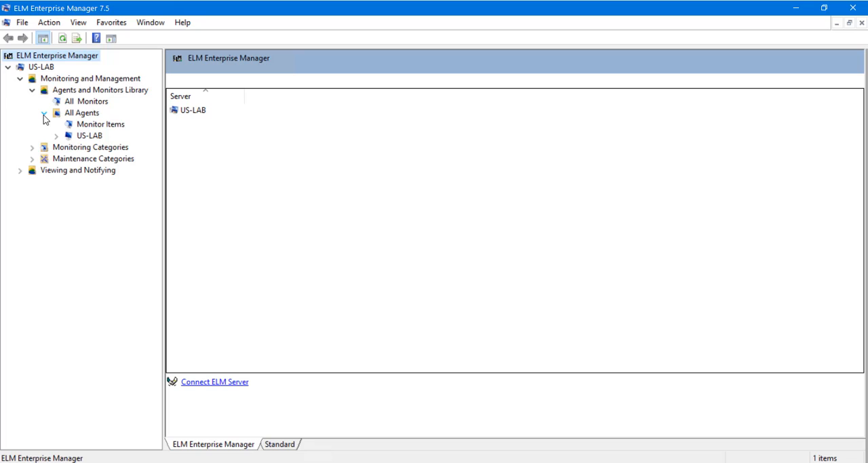
left_click(32, 147)
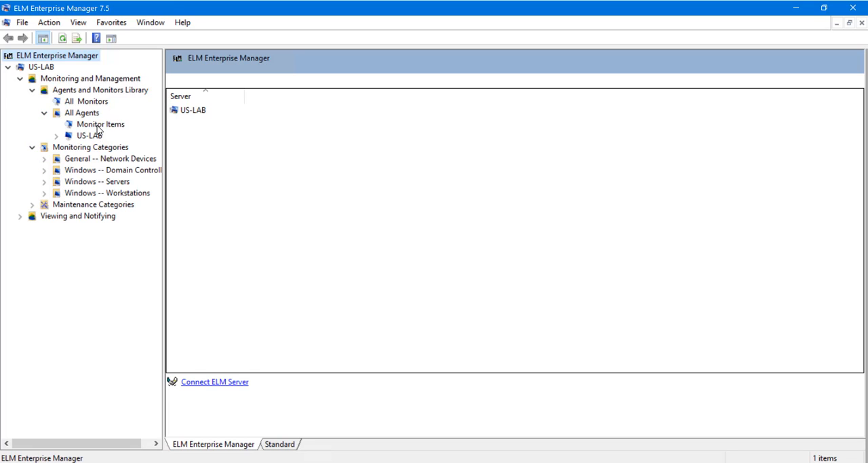
Show the All Monitors list and widen its Name and Type columns.
left_click(97, 103)
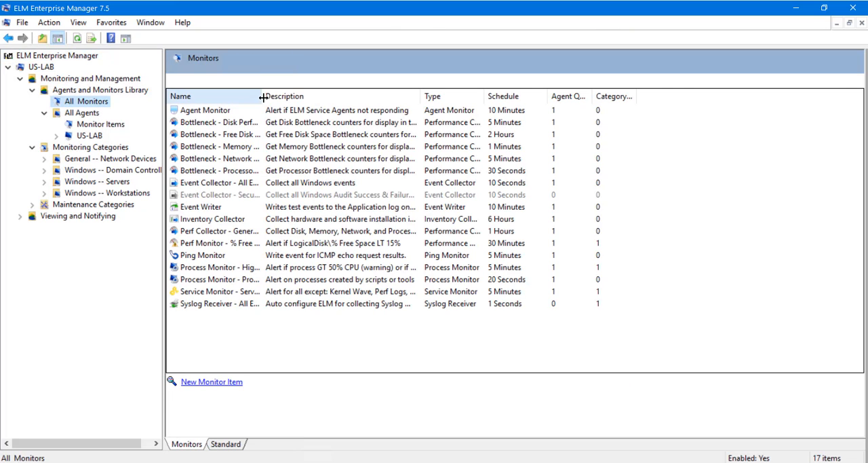
left_click_drag(262, 96, 348, 95)
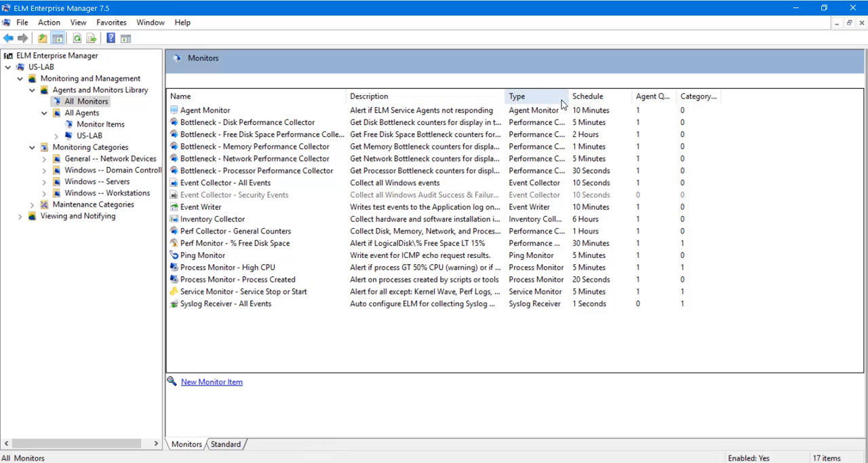
left_click_drag(571, 96, 624, 97)
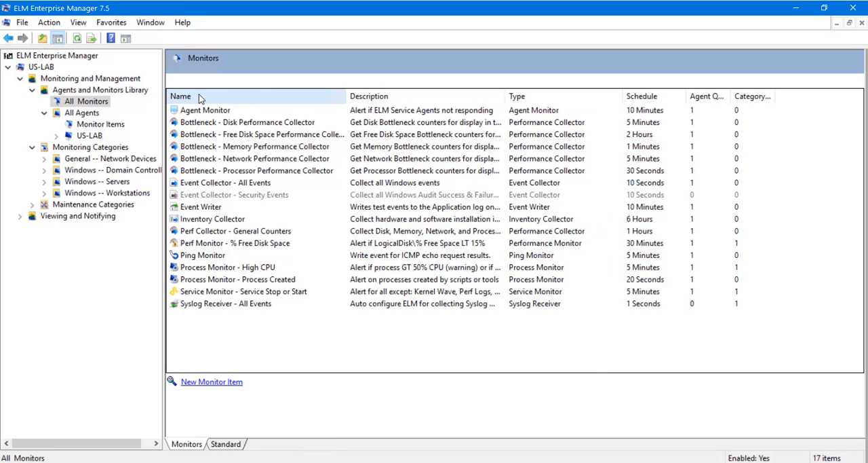
Start deploying a new agent from All Agents and specify Washington as the single system.
left_click(91, 115)
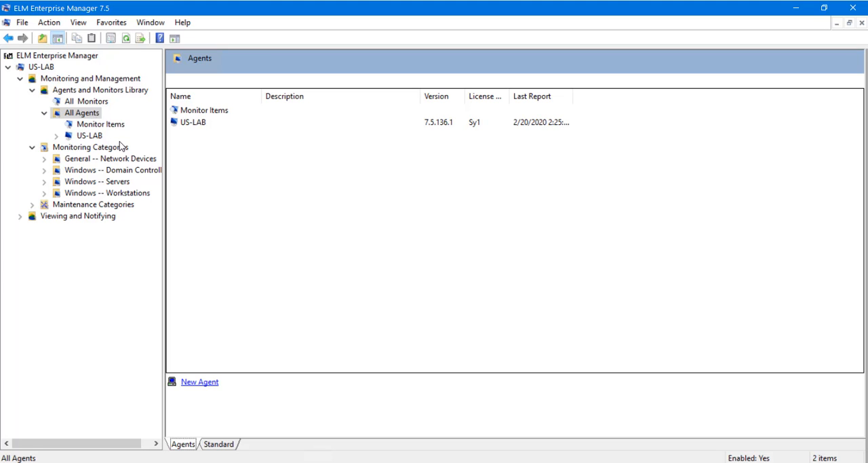
left_click(200, 384)
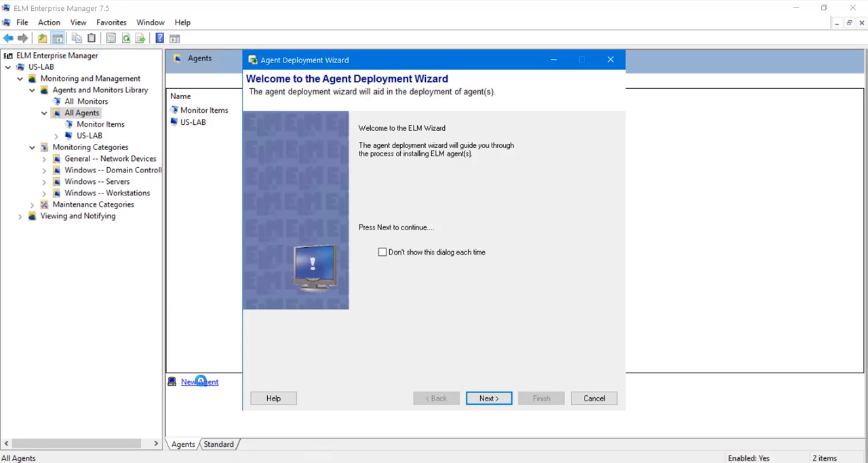
left_click(508, 400)
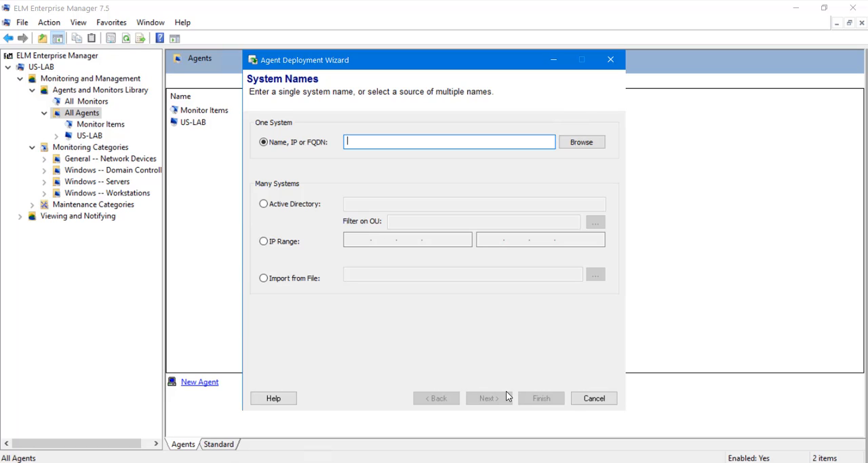
type("Washington")
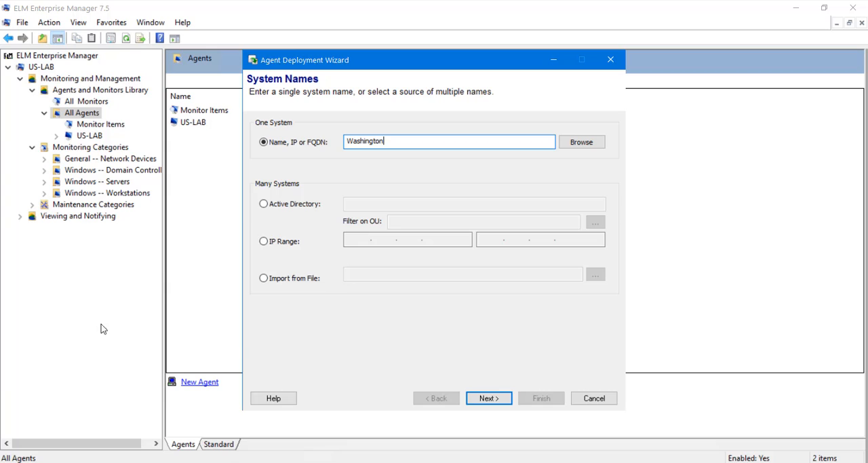
left_click(494, 402)
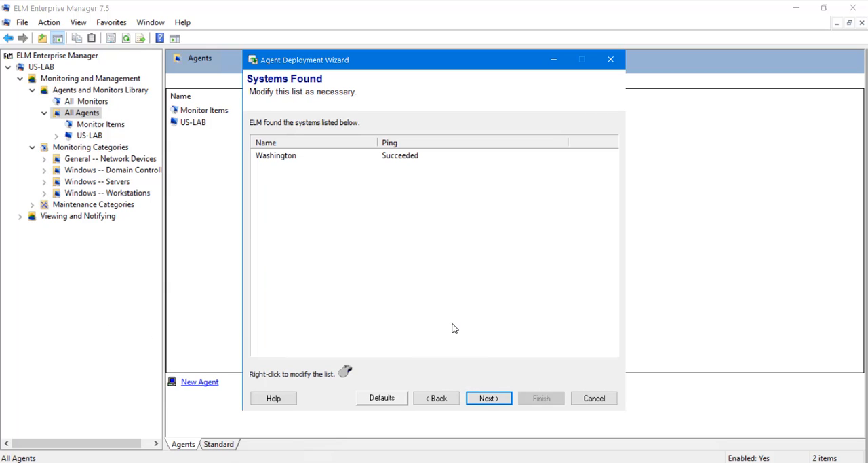
Add the systems OREGON and IDAHO to the list of found systems.
right_click(334, 181)
left_click(355, 214)
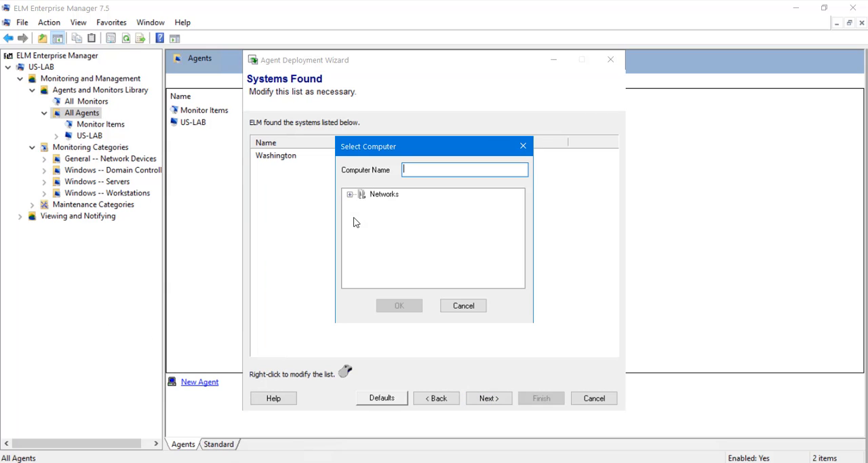
type("OREGON")
left_click(405, 306)
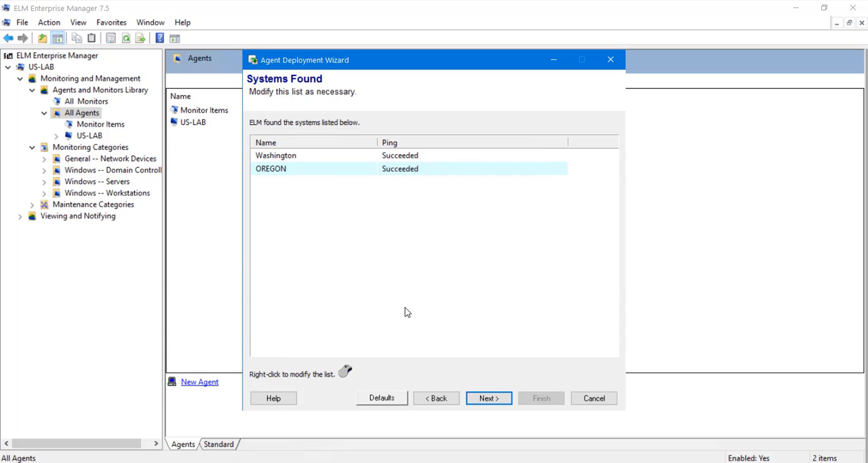
right_click(333, 198)
left_click(359, 231)
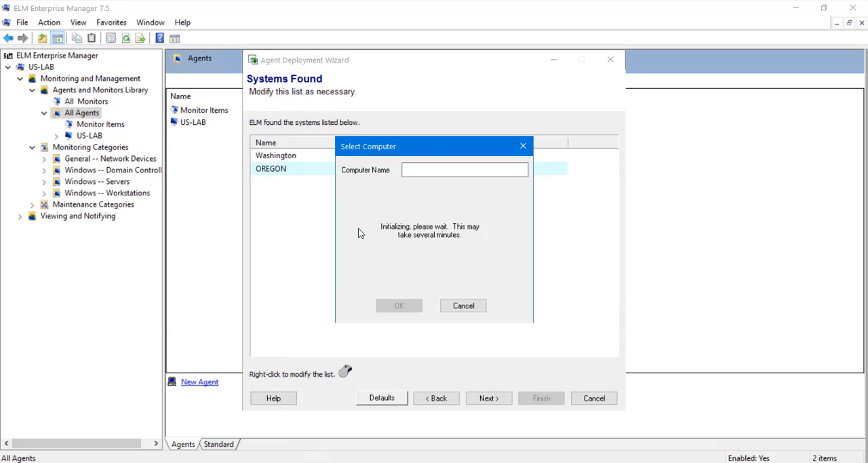
type("IDAHO")
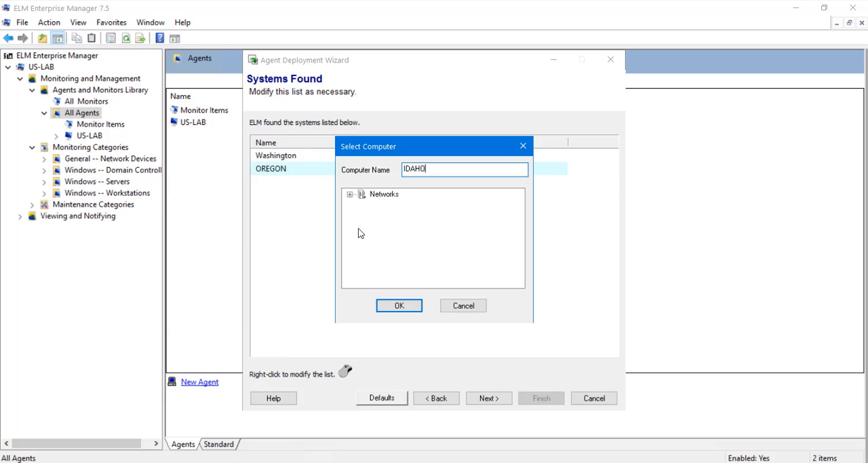
left_click(398, 306)
right_click(295, 159)
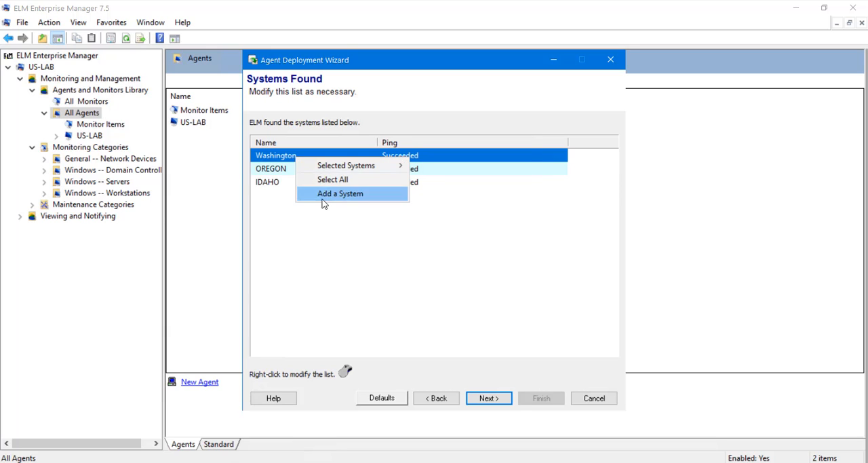
left_click(322, 194)
type("WAASHINGTON")
key("Return")
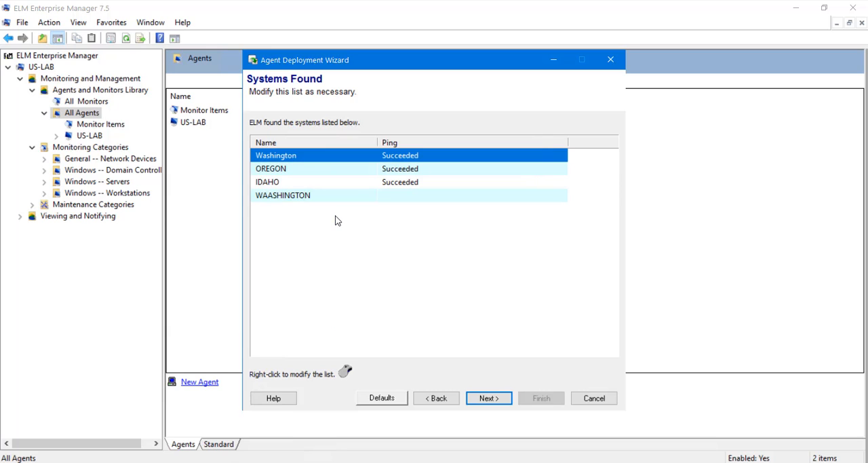
right_click(290, 197)
mouse_move(331, 201)
left_click(428, 201)
Remove the Washington entry from the found systems and add it again as WASHINGTON.
right_click(295, 158)
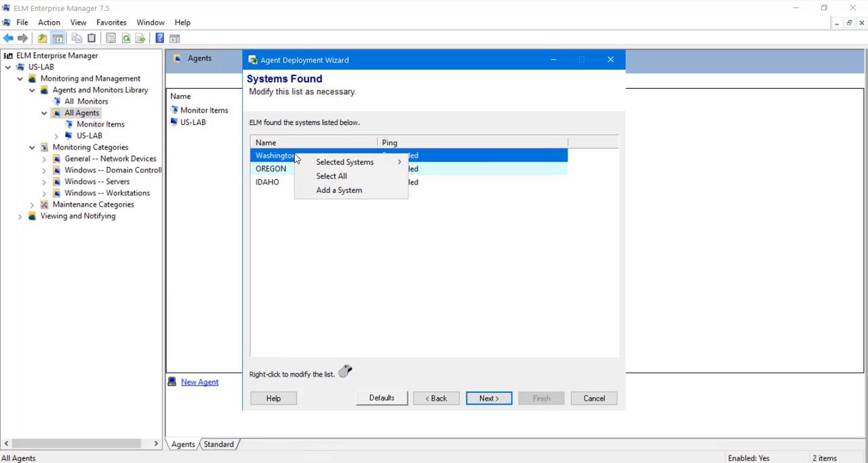
mouse_move(310, 163)
left_click(430, 165)
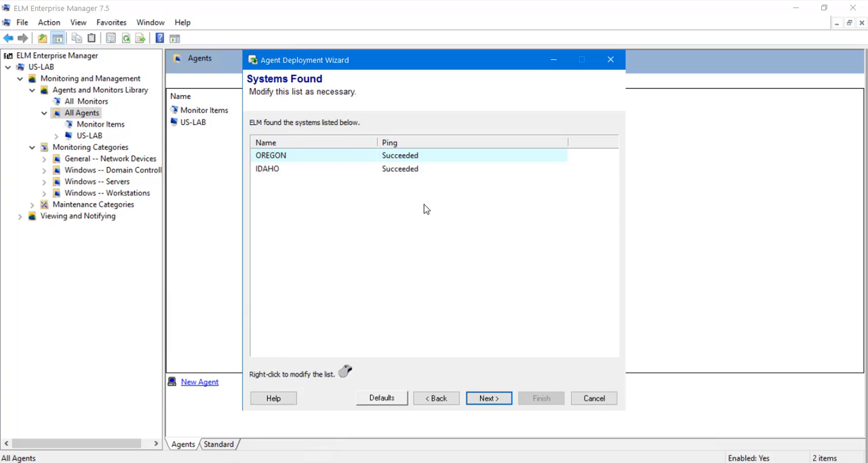
right_click(424, 204)
left_click(440, 240)
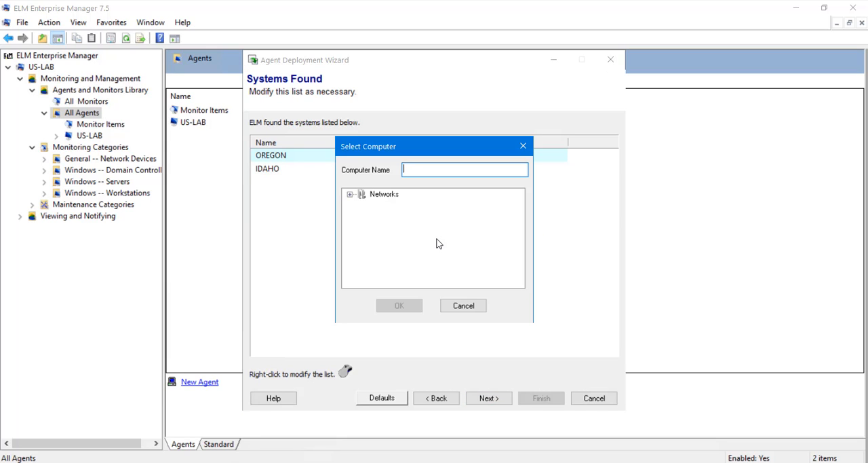
type("WASHINGTON")
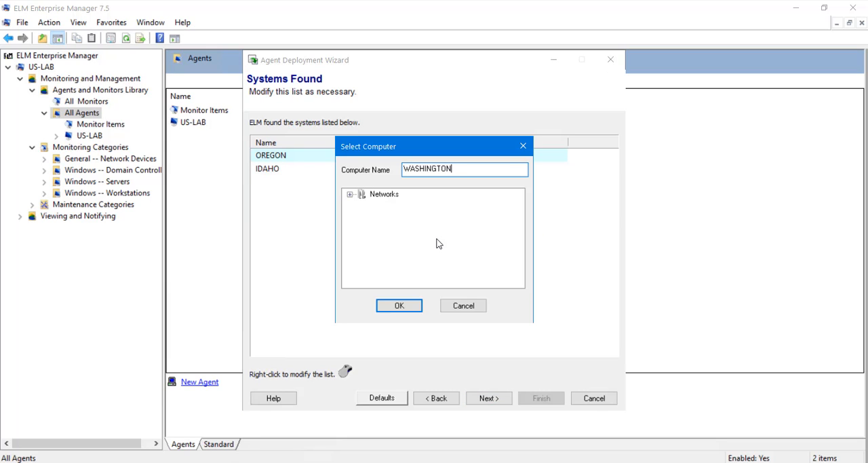
left_click(407, 305)
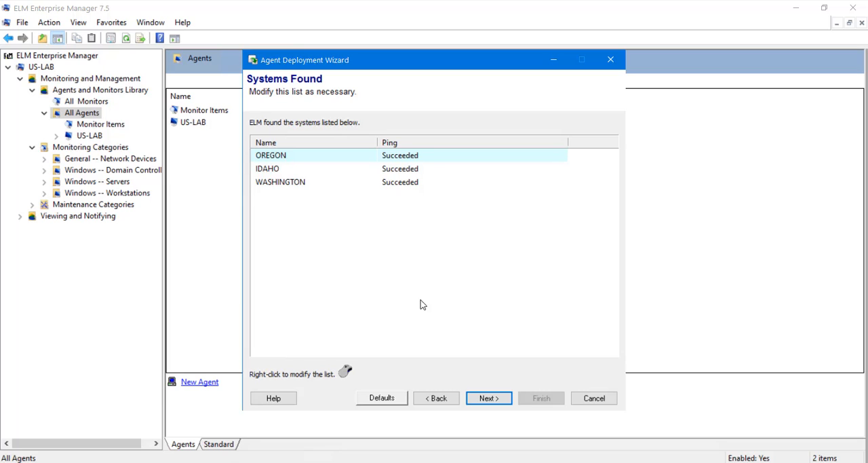
Scan the listed systems, review their scan summary and continue to license assignment.
left_click(486, 399)
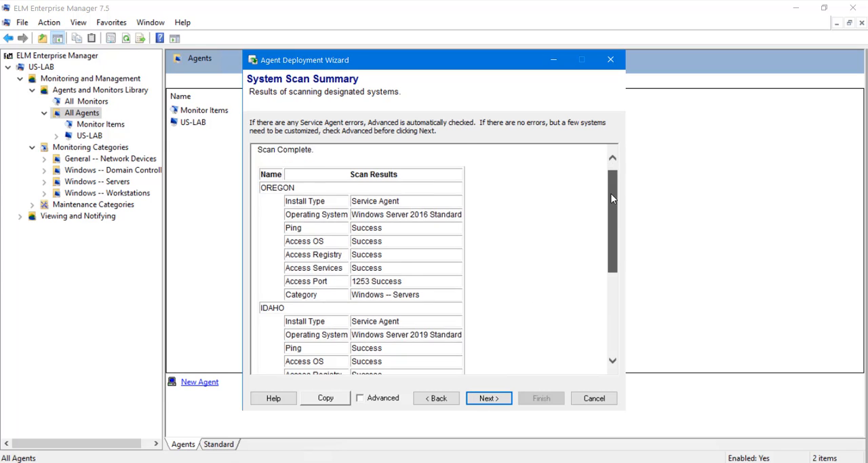
left_click_drag(611, 193, 616, 275)
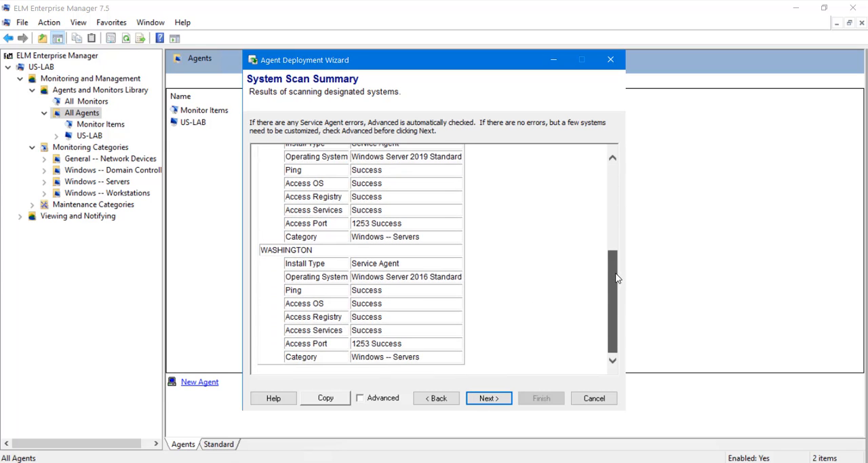
left_click(508, 398)
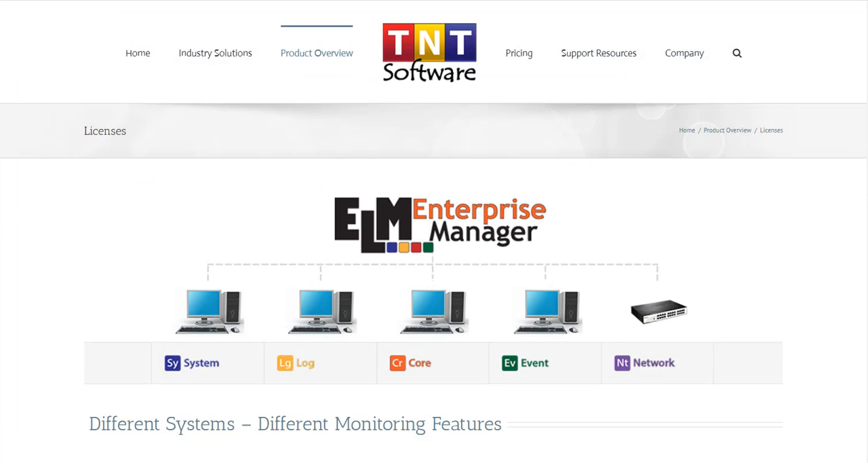
Browse the license comparison page, then assign Class 1 Core licenses to OREGON and IDAHO and a Class 1 System license to WASHINGTON.
left_click_drag(866, 51, 854, 281)
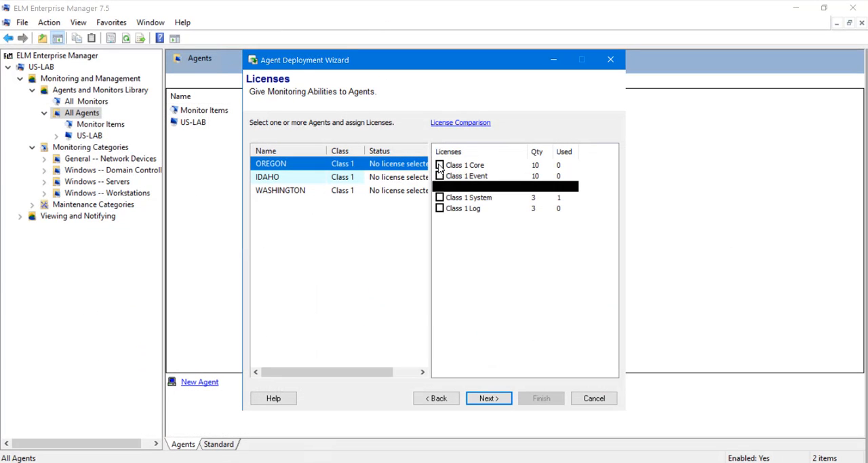
left_click(440, 165)
left_click(292, 177)
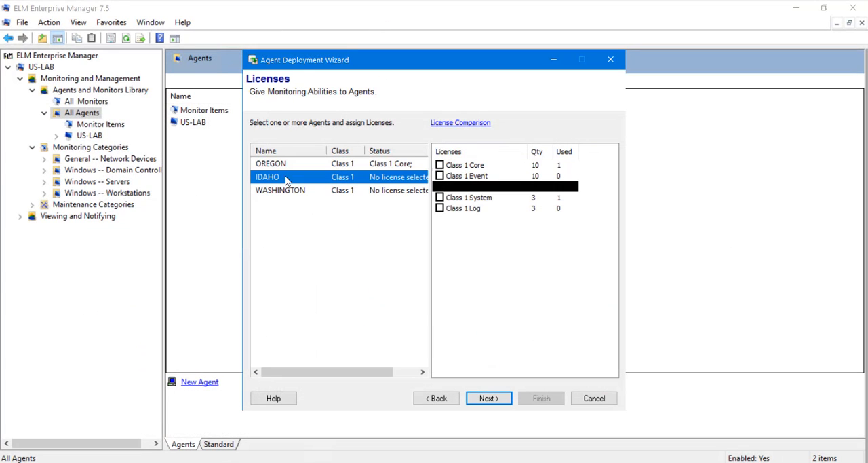
left_click(440, 164)
left_click(299, 190)
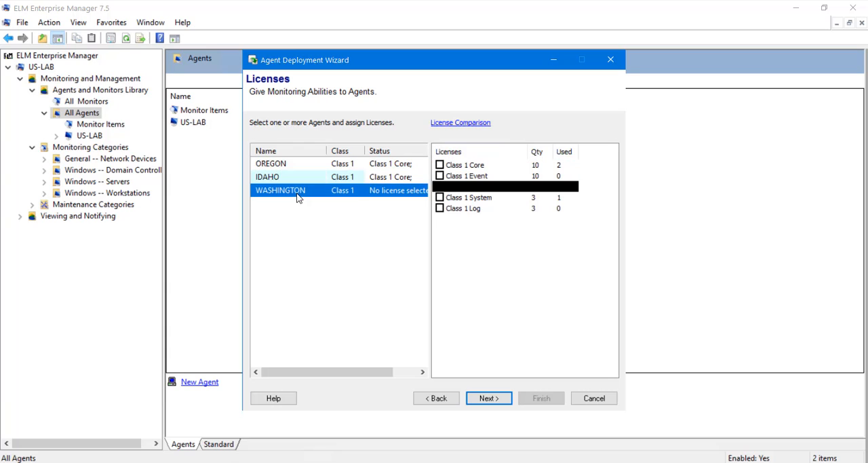
left_click(439, 197)
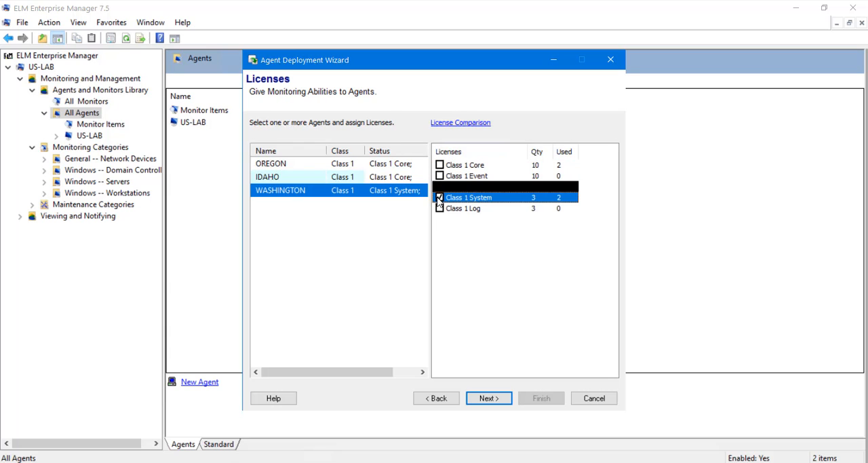
Install the licensed agents on the listed systems, review the whole install summary and finish the deployment wizard.
left_click(489, 398)
left_click(488, 398)
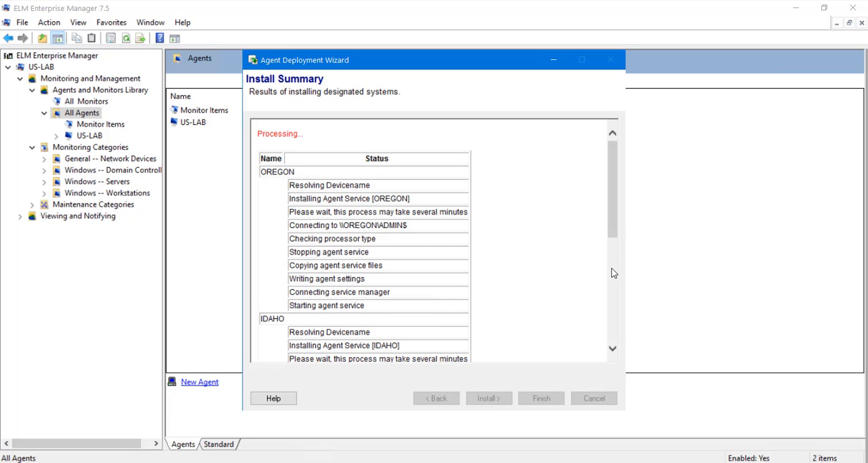
left_click_drag(614, 225, 620, 358)
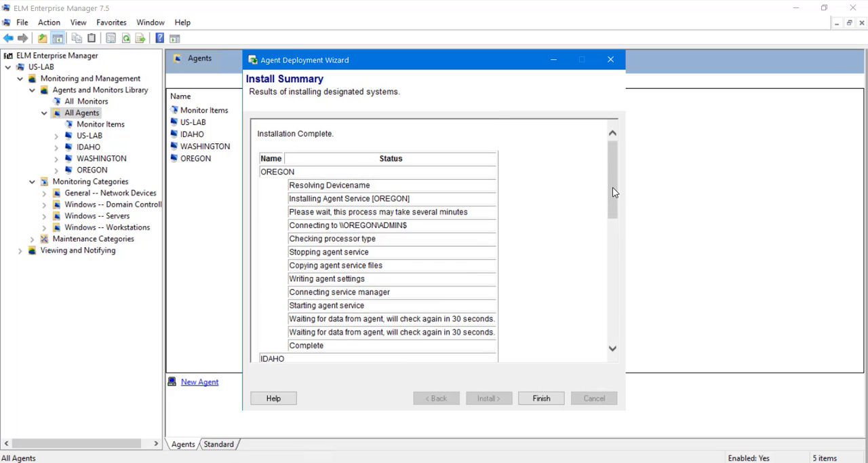
left_click_drag(612, 187, 619, 320)
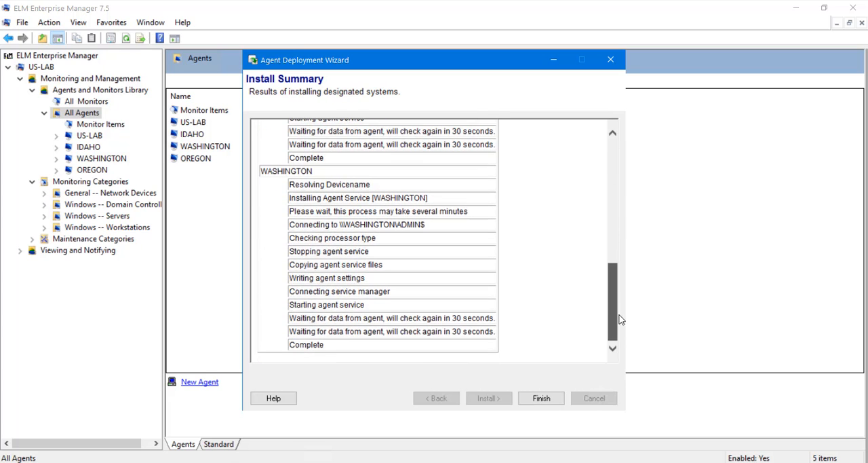
left_click(543, 399)
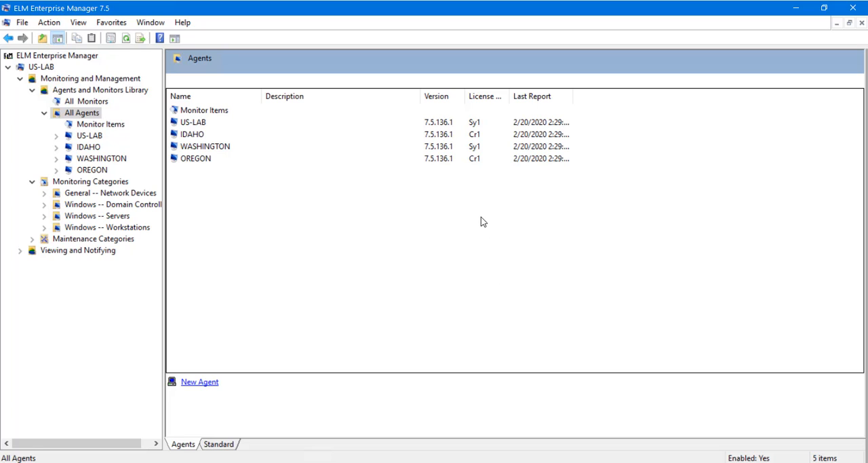
Expand the Windows -- Servers category and start a new monitoring category named File Servers.
left_click(43, 217)
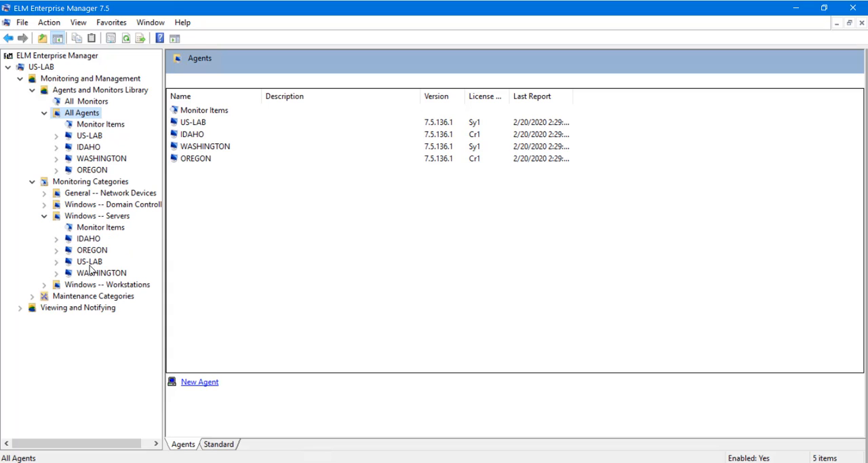
left_click(95, 183)
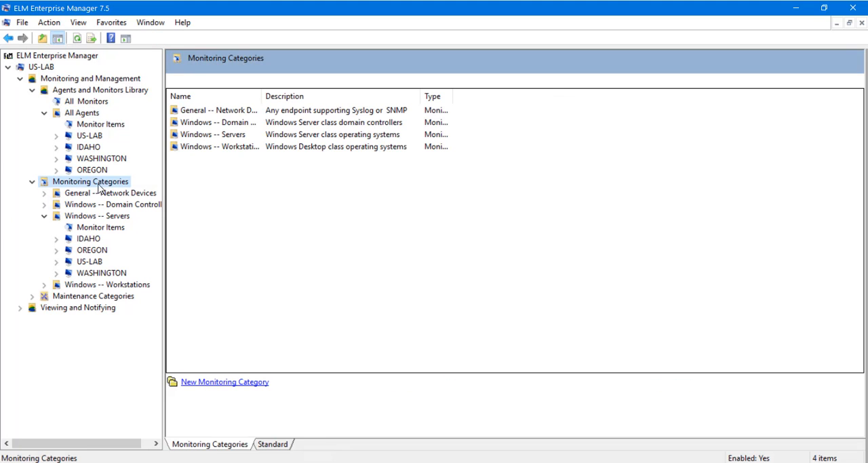
left_click(224, 383)
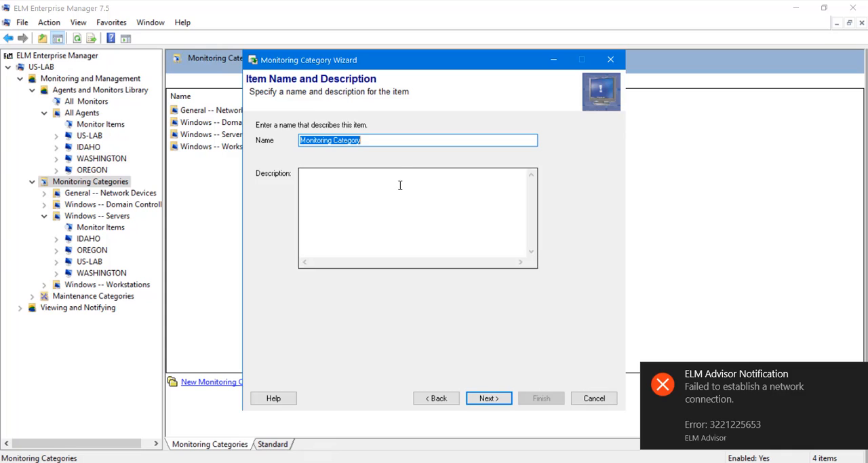
type("File Servers")
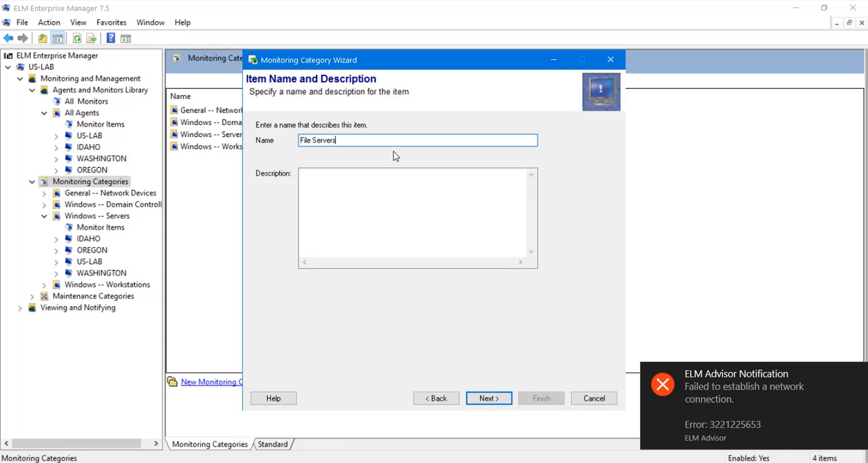
left_click(409, 193)
left_click(502, 397)
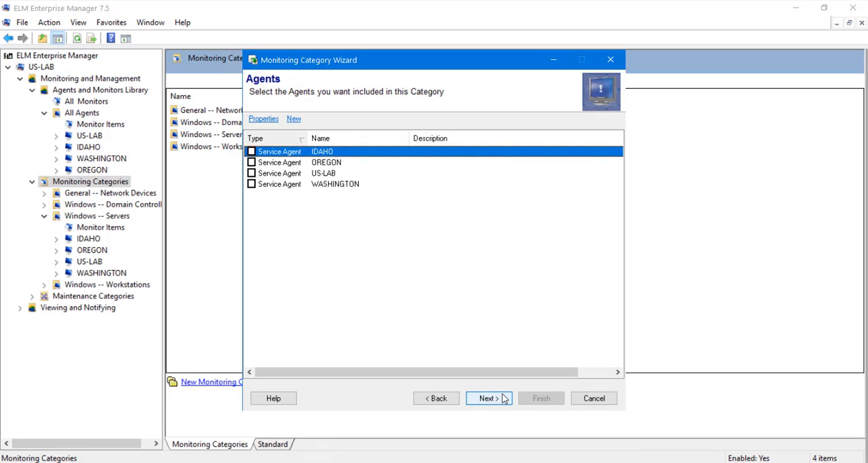
Include the WASHINGTON and IDAHO agents in the category, finish it without selecting monitor items and expand File Servers.
left_click(251, 184)
left_click(252, 151)
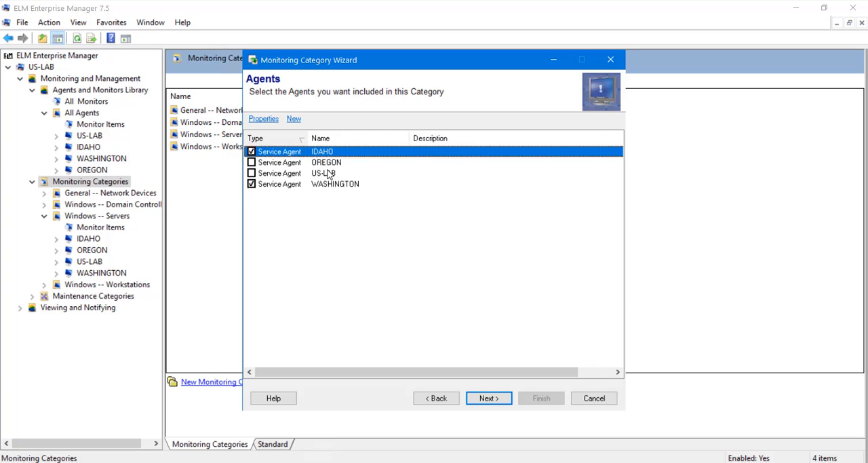
left_click(498, 399)
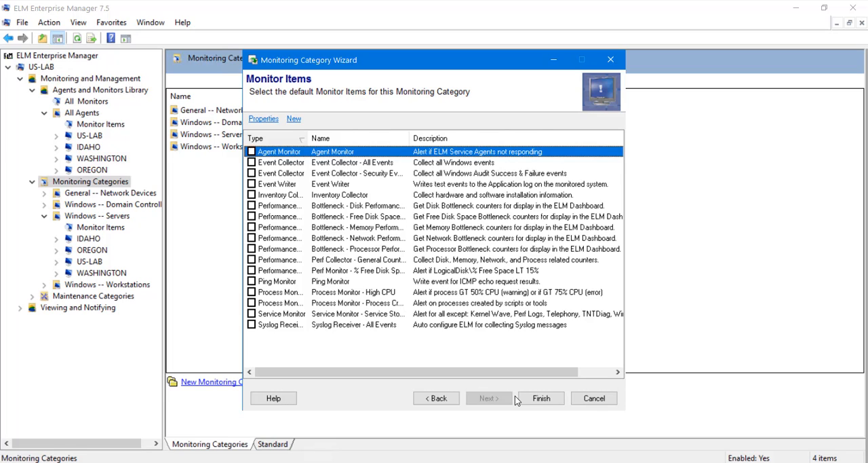
left_click(537, 399)
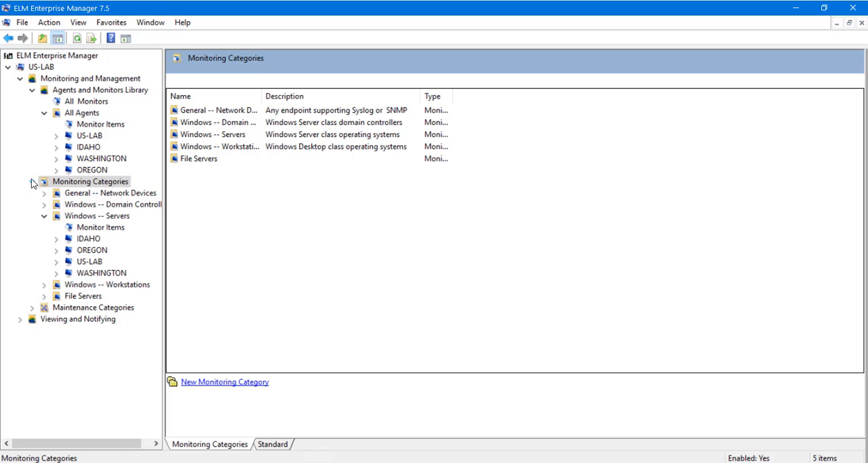
left_click(43, 296)
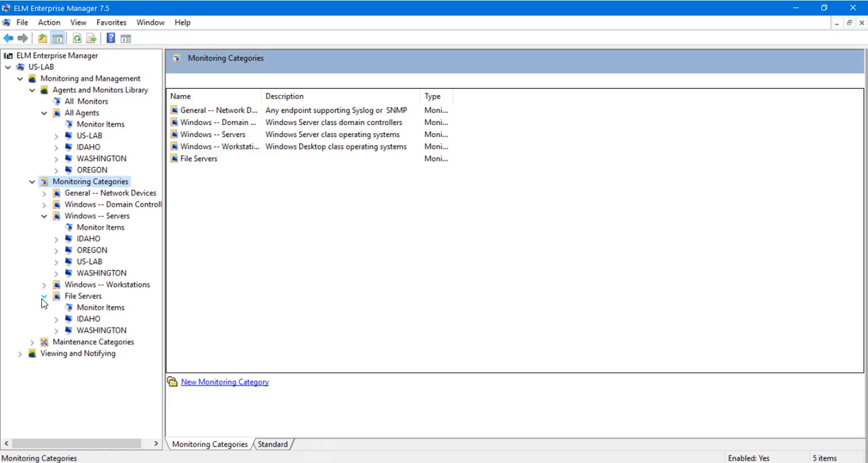
Expand the Event Views under Viewing and Notifying and inspect the include filters and notification methods of All Errors.
left_click(20, 353)
left_click(32, 376)
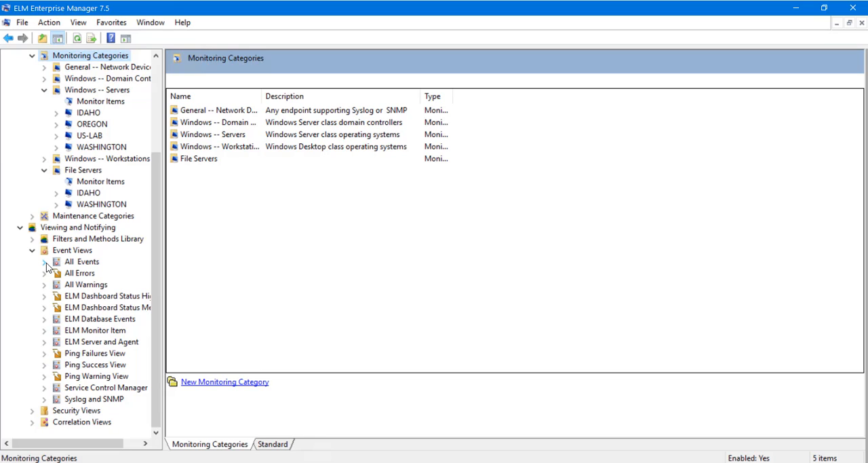
left_click(45, 272)
left_click(84, 299)
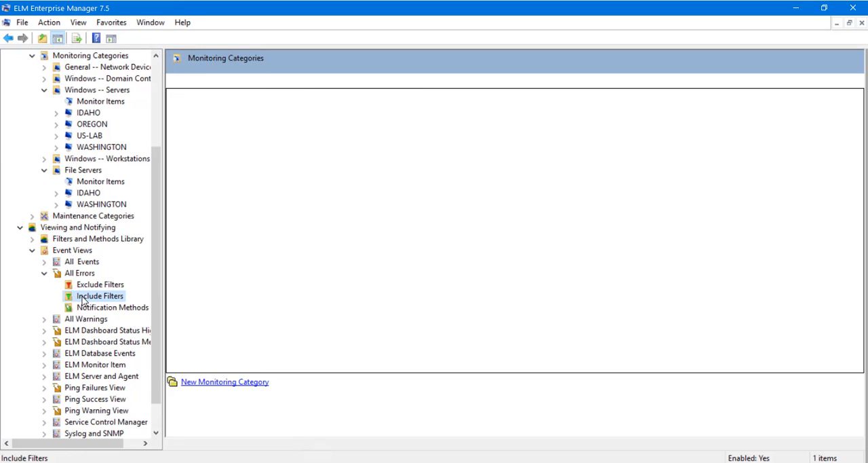
left_click(87, 309)
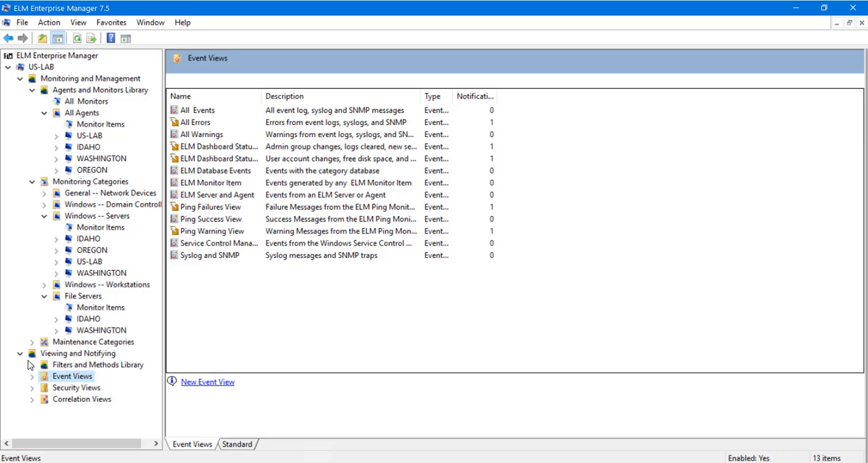
List all notification methods from the Filters and Methods Library, widen the Name column and open the Sample SMTP Notification properties.
left_click(33, 365)
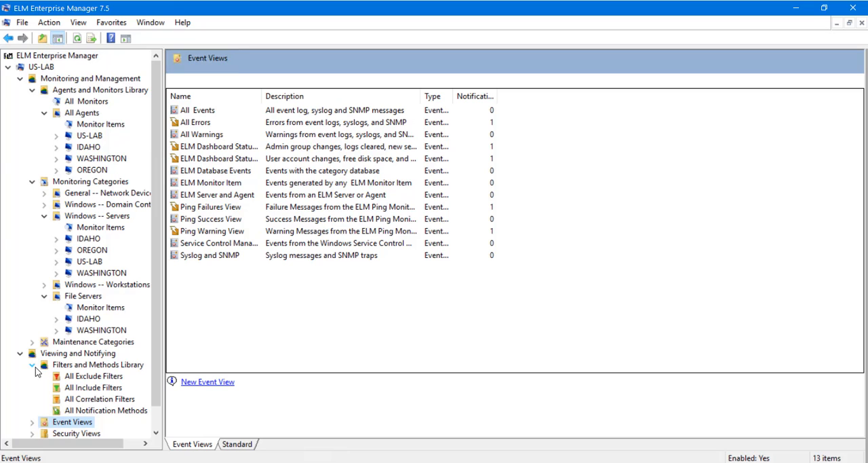
left_click(83, 411)
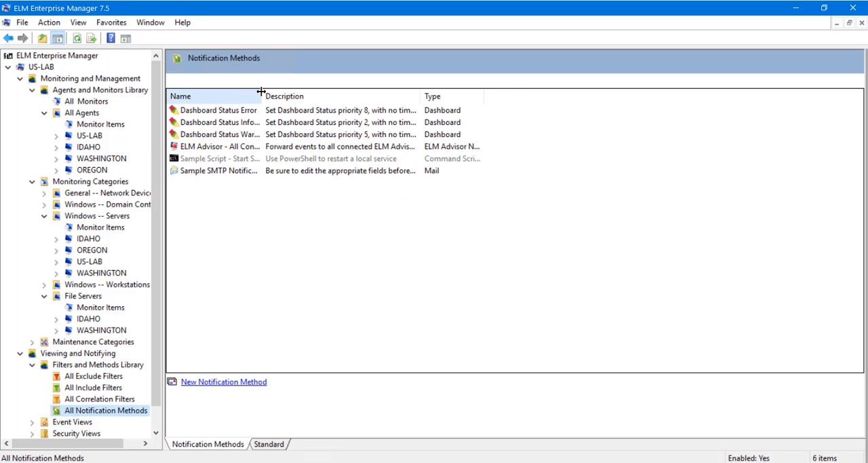
left_click_drag(261, 91, 345, 91)
double_click(242, 175)
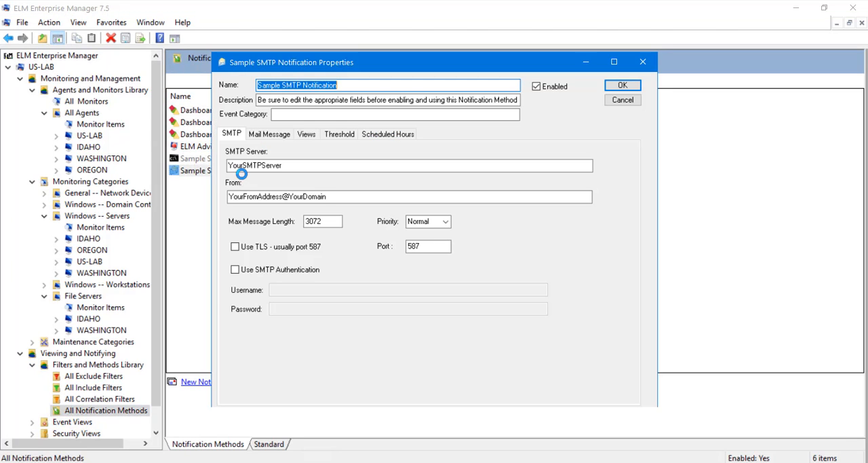
Examine the notification's mail message, views, threshold and scheduled hours, trying the Logon Failures security view, and discard the changes.
left_click(271, 135)
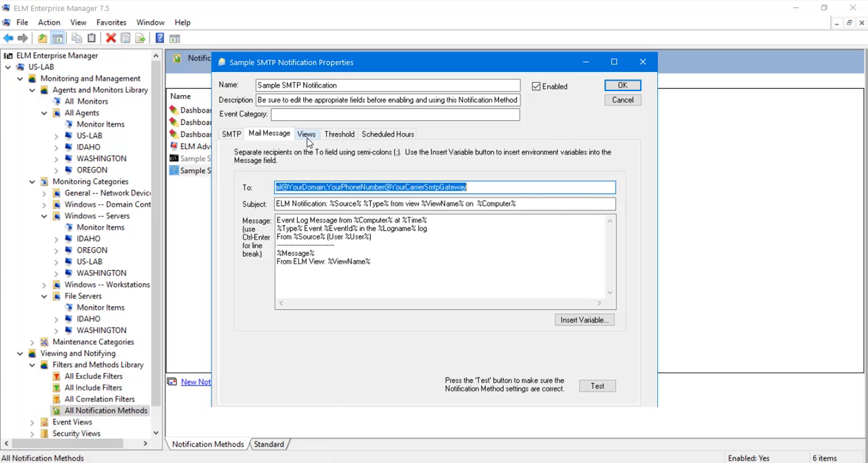
left_click(307, 138)
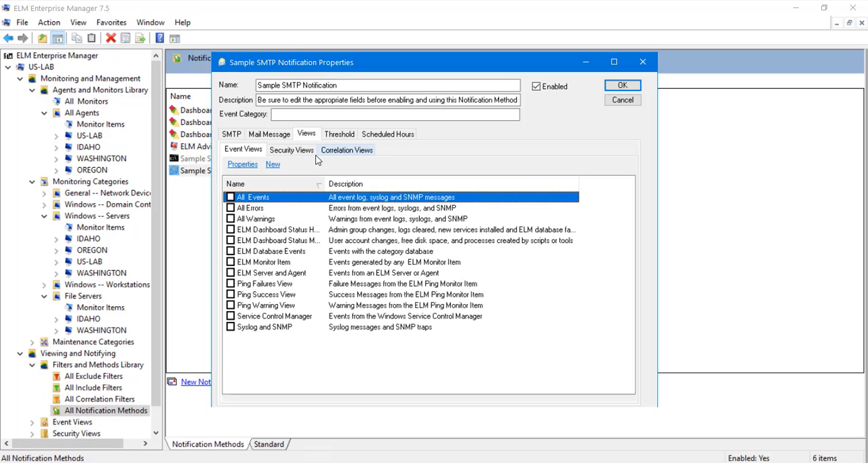
left_click(299, 152)
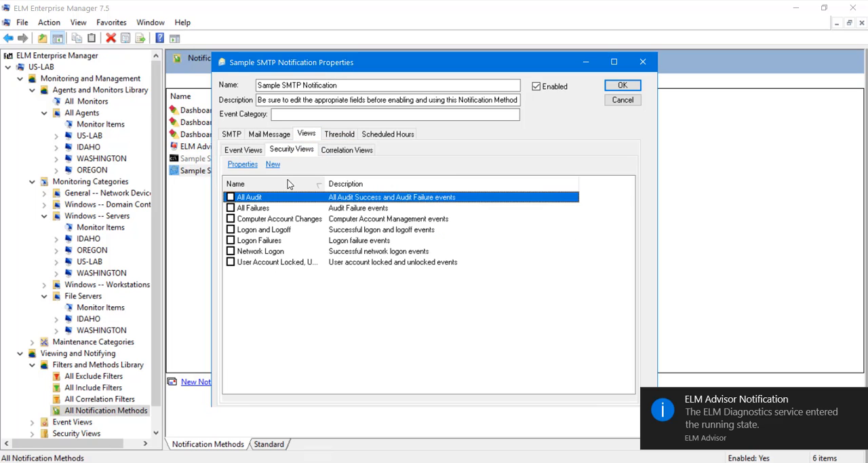
left_click(231, 241)
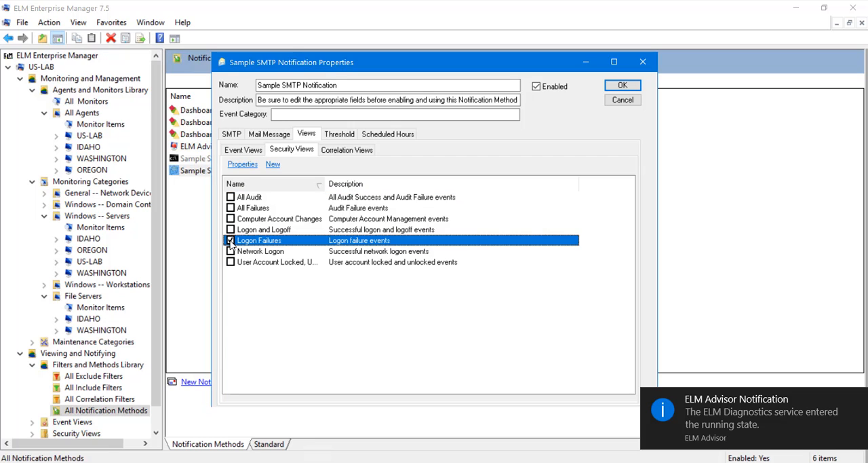
left_click(358, 151)
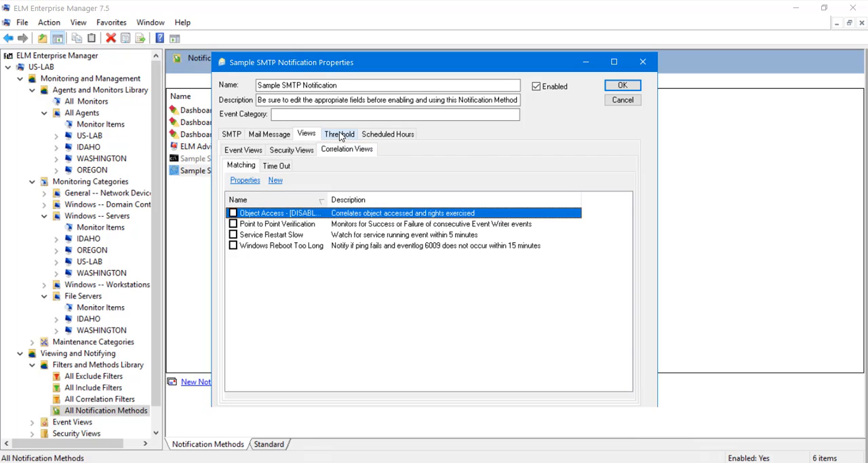
left_click(340, 135)
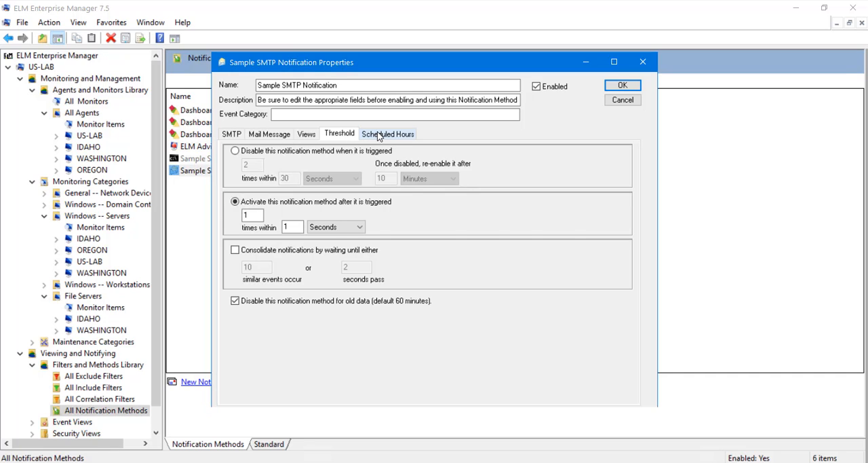
left_click(380, 135)
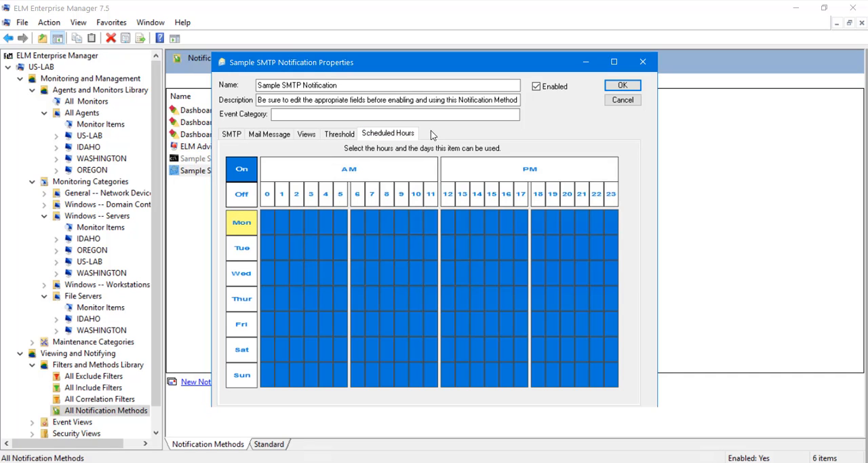
left_click(630, 102)
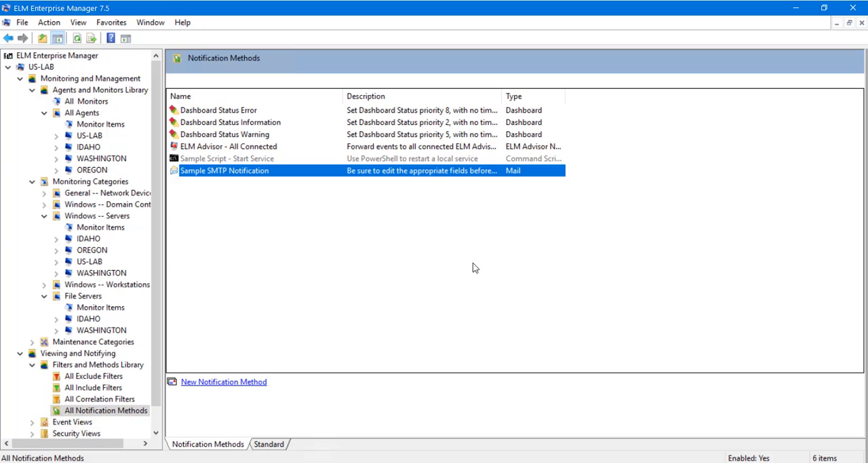
Expand the Security Views and show the events of the Logon Failures view.
scroll(105, 313, "down", 1)
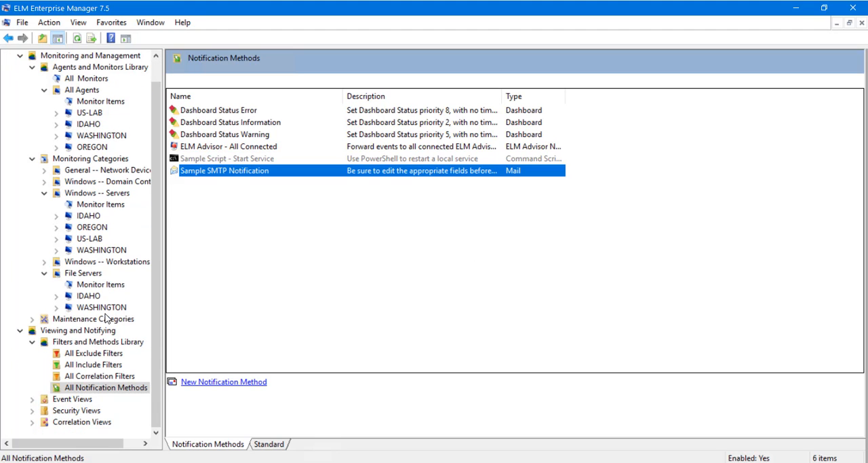
left_click(32, 411)
left_click(70, 400)
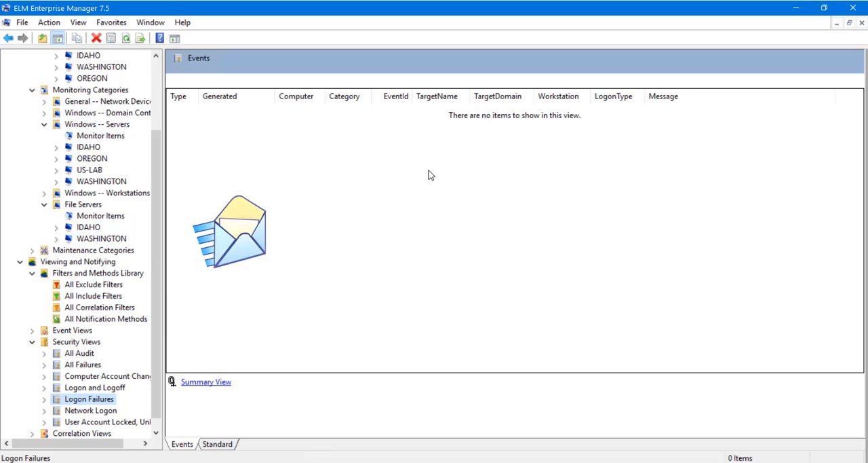
Switch to the ELM Management Console and show the All Agents dashboard.
left_click(797, 7)
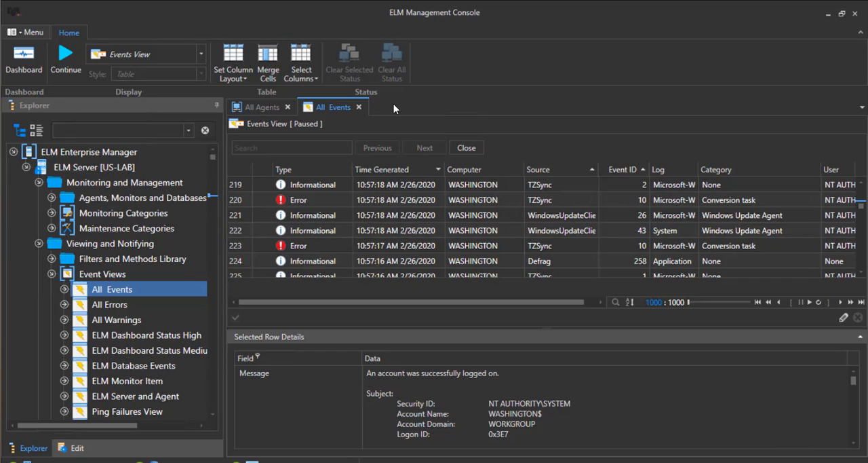
left_click(272, 106)
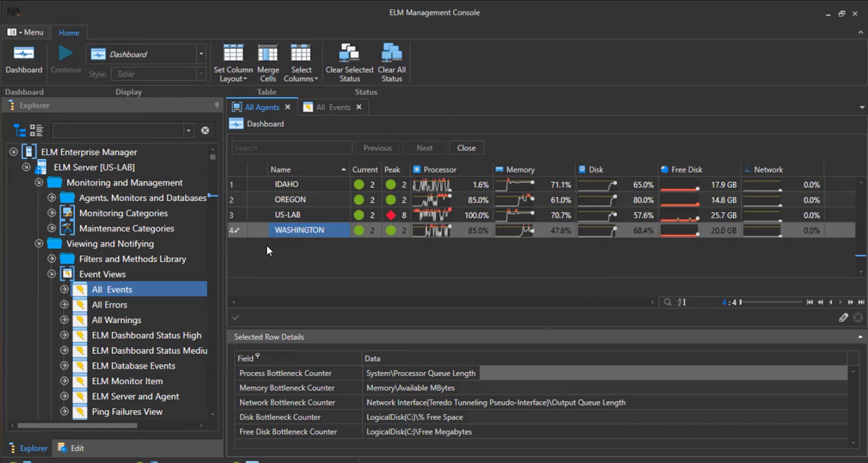
Look through the event views, security views, correlation views and default reports in the Explorer tree.
scroll(155, 250, "down", 4)
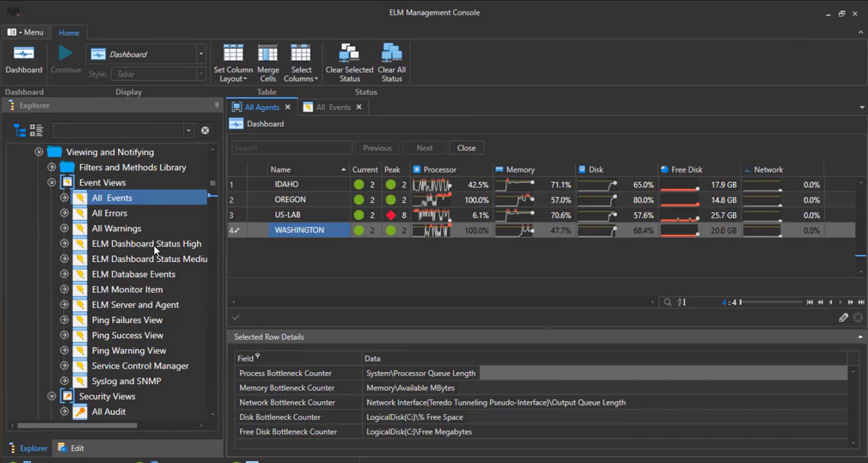
scroll(155, 250, "down", 1)
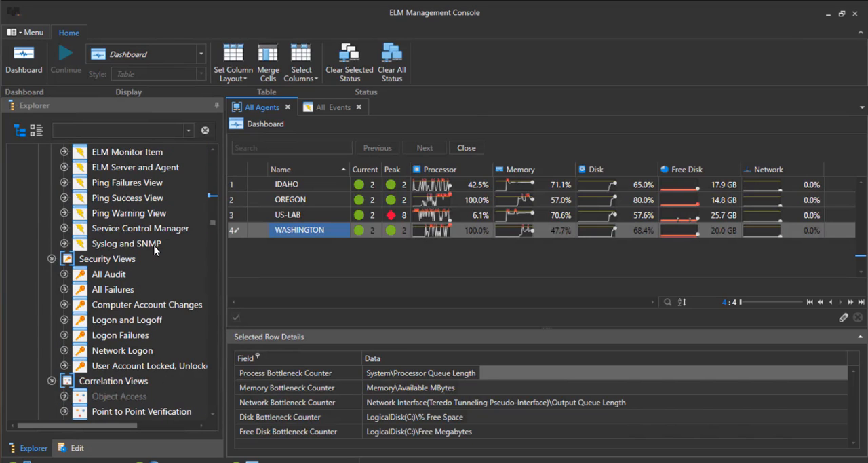
scroll(155, 250, "down", 6)
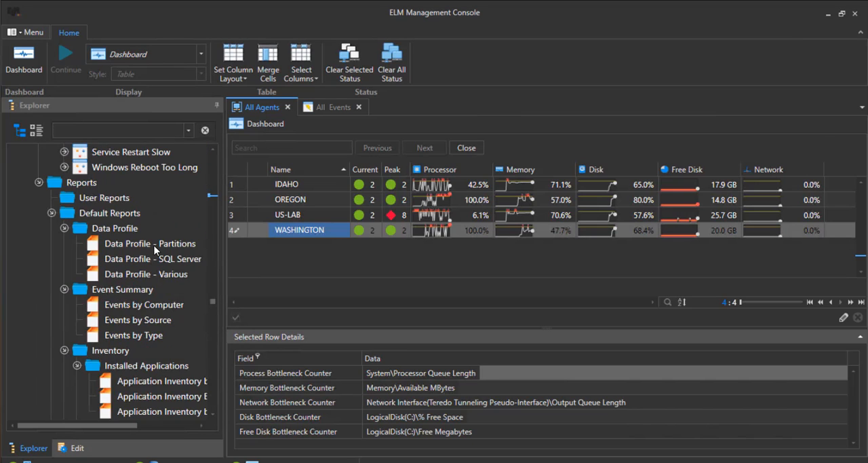
scroll(155, 249, "up", 6)
Examine the US-LAB server's database retention, port, IP trust and SNMP settings, and return to the Explorer tree.
left_click(74, 450)
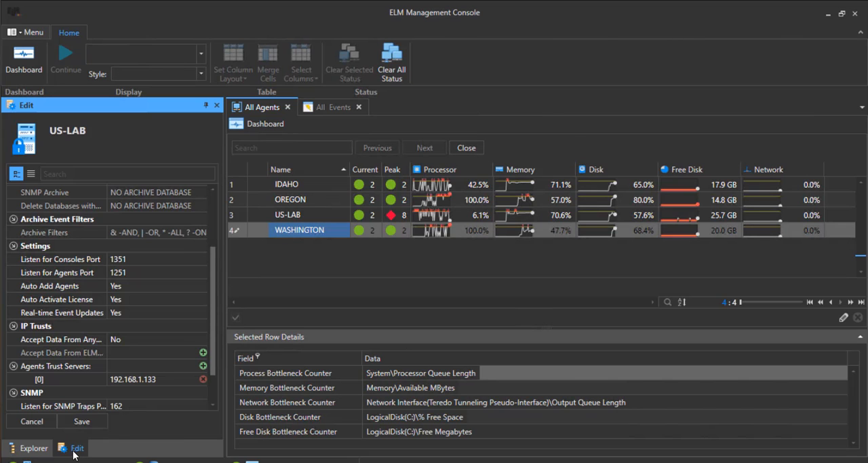
scroll(143, 375, "up", 2)
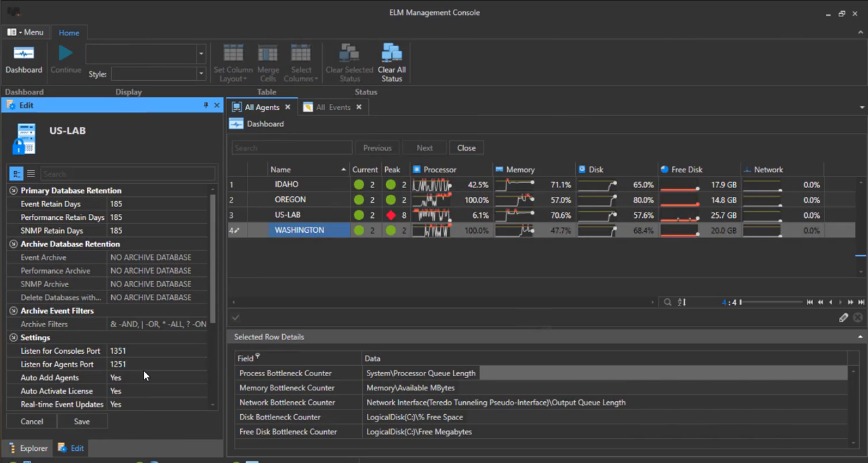
scroll(143, 370, "down", 3)
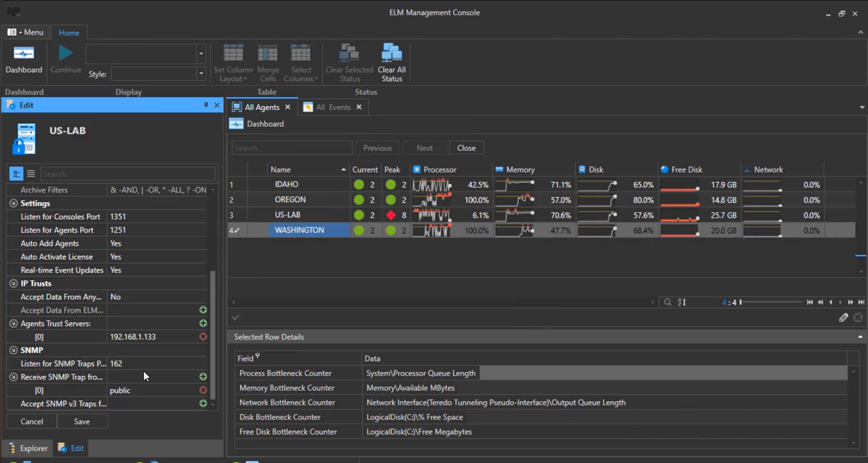
left_click(34, 448)
View the embedded video on the TNT Software web page "Getting to Know the Dashboard and UI in ELM 7.5".
scroll(69, 373, "down", 8)
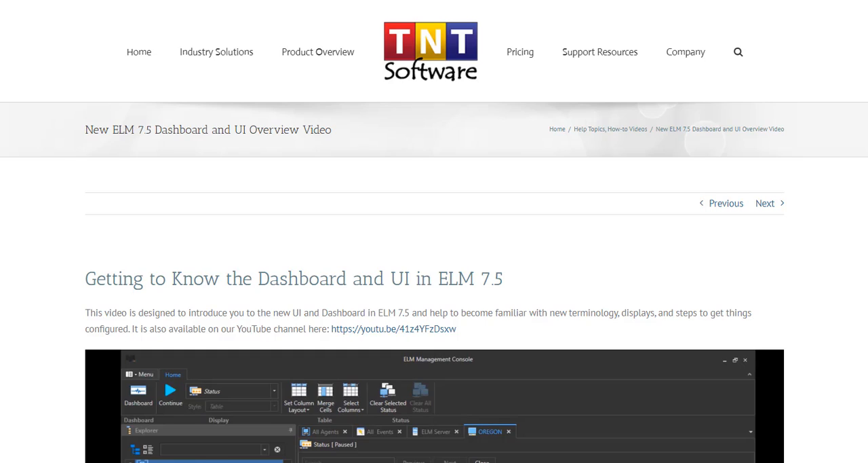
scroll(434, 272, "down", 4)
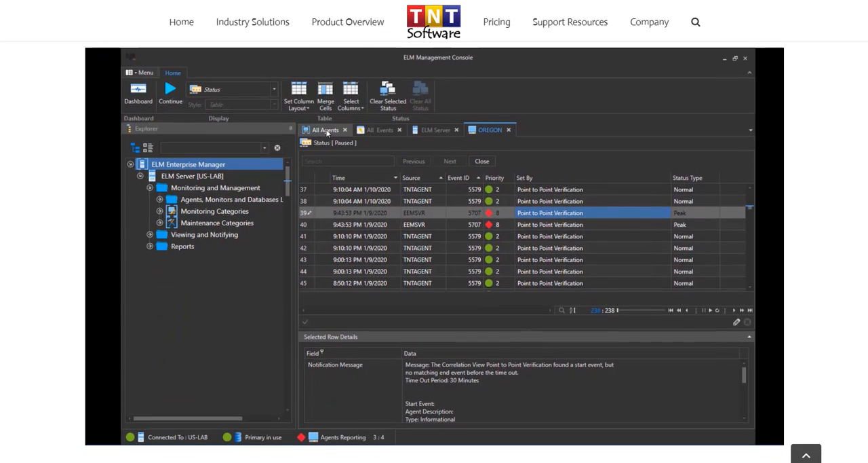